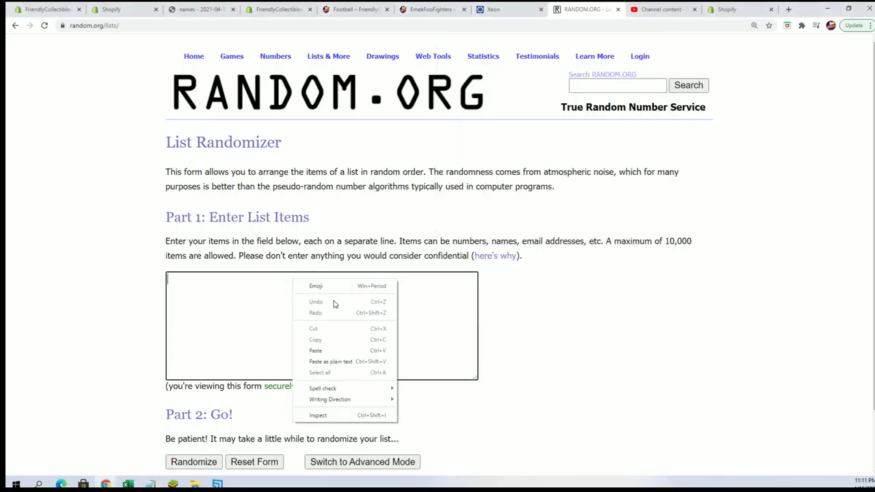
Paste the 32 owner names into the List Randomizer and shuffle them seven times
{"action": "left_click", "coordinate": [328, 351]}
{"action": "scroll", "coordinate": [551, 329], "scroll_direction": "down", "scroll_amount": 1}
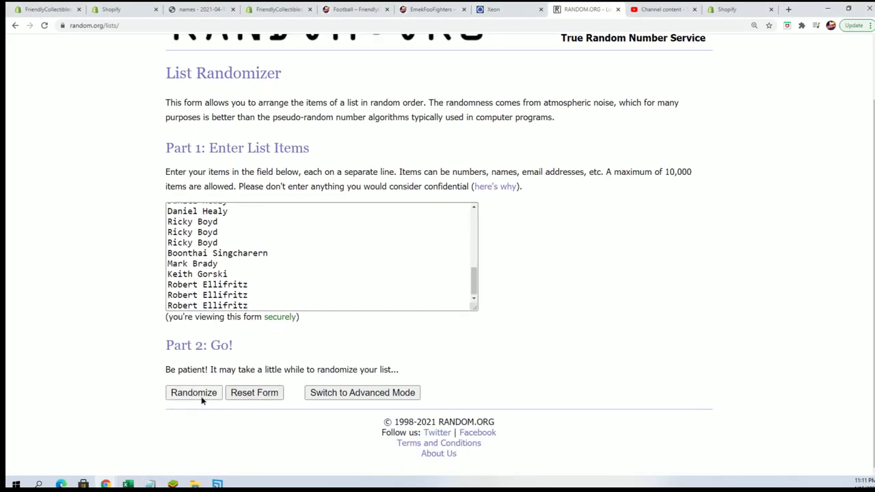
{"action": "left_click", "coordinate": [199, 395]}
{"action": "scroll", "coordinate": [185, 360], "scroll_direction": "down", "scroll_amount": 3}
{"action": "left_click", "coordinate": [181, 391]}
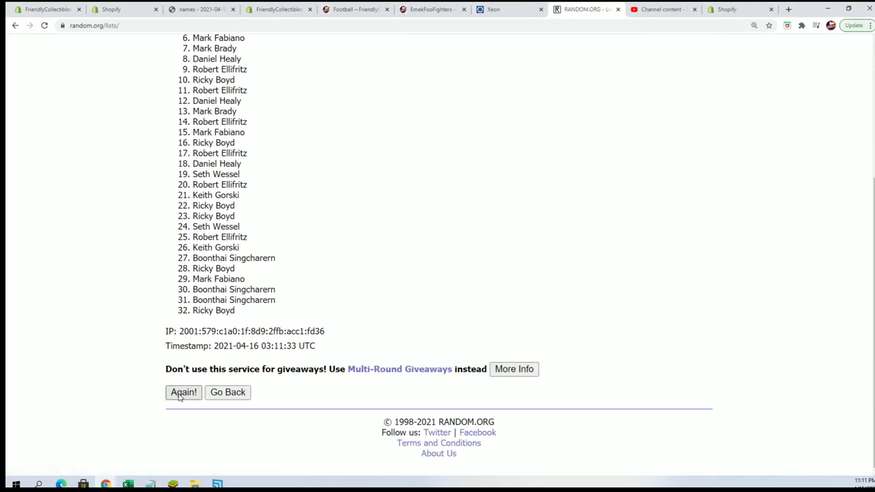
{"action": "left_click", "coordinate": [182, 392]}
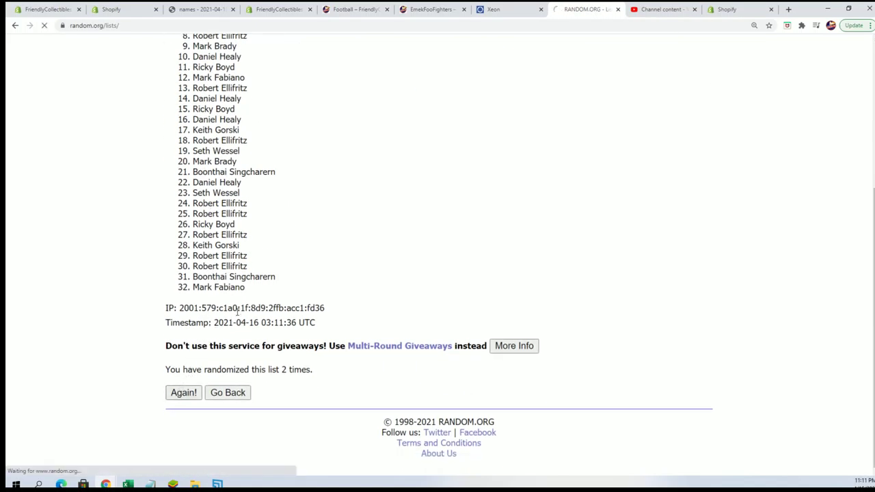
{"action": "scroll", "coordinate": [240, 322], "scroll_direction": "down", "scroll_amount": 3}
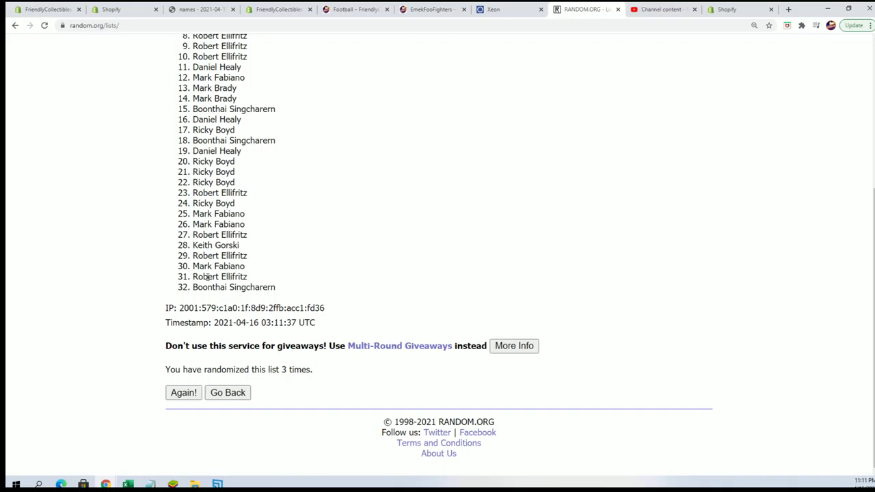
{"action": "left_click", "coordinate": [187, 391]}
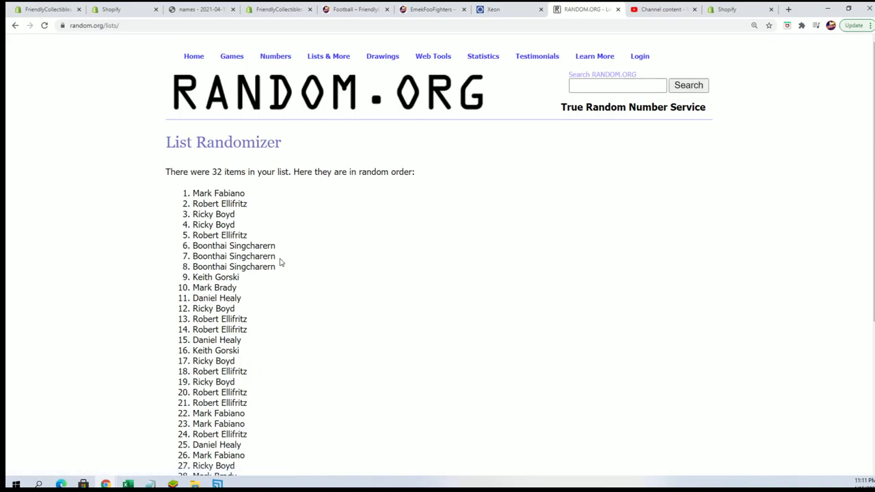
{"action": "scroll", "coordinate": [273, 262], "scroll_direction": "down", "scroll_amount": 3}
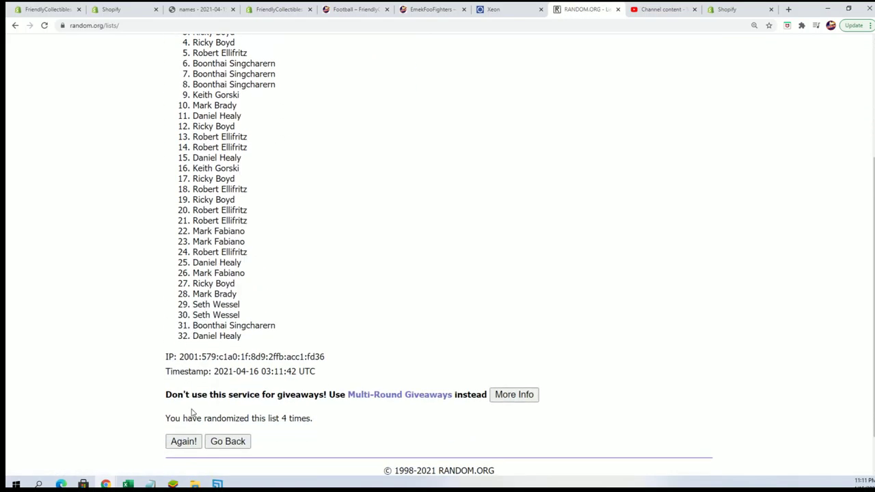
{"action": "left_click", "coordinate": [183, 441]}
{"action": "scroll", "coordinate": [205, 273], "scroll_direction": "down", "scroll_amount": 5}
{"action": "left_click", "coordinate": [183, 396]}
{"action": "scroll", "coordinate": [205, 273], "scroll_direction": "down", "scroll_amount": 5}
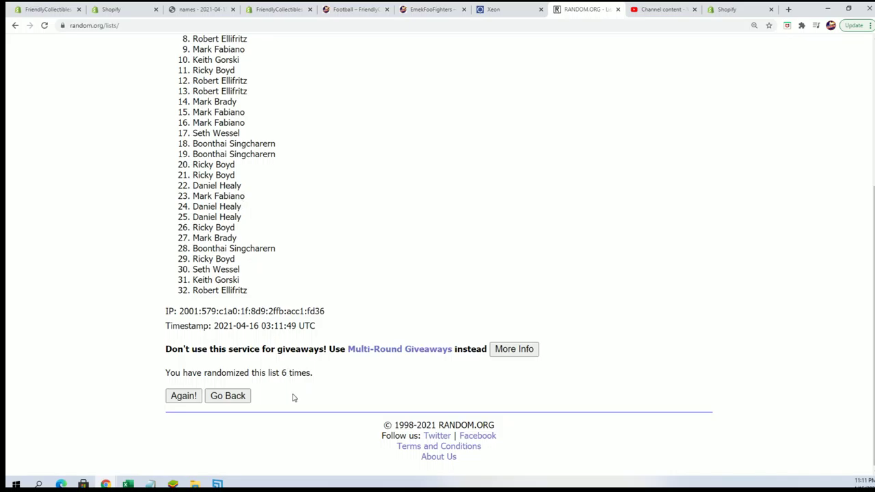
{"action": "left_click", "coordinate": [185, 392]}
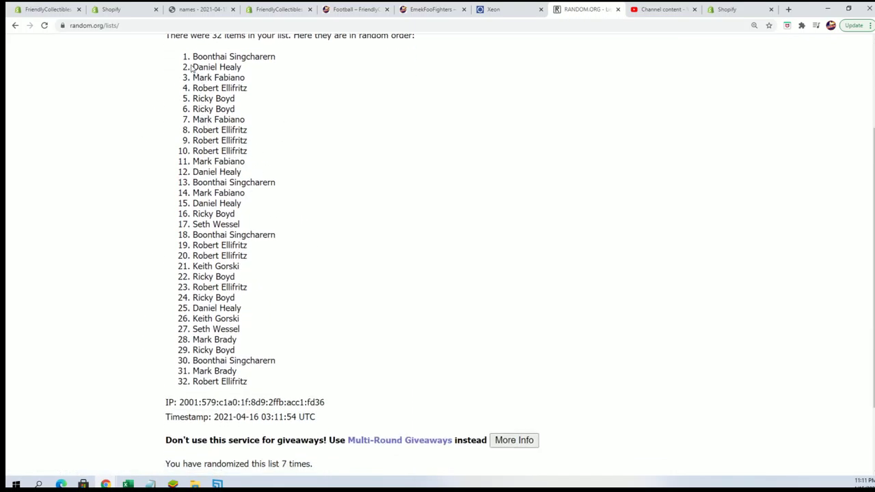
Copy the whole randomized owner name list and bring the Alpha NFL workbook forward
{"action": "mouse_move", "coordinate": [192, 57]}
{"action": "left_mouse_down"}
{"action": "mouse_move", "coordinate": [234, 329]}
{"action": "mouse_move", "coordinate": [260, 377]}
{"action": "left_mouse_up"}
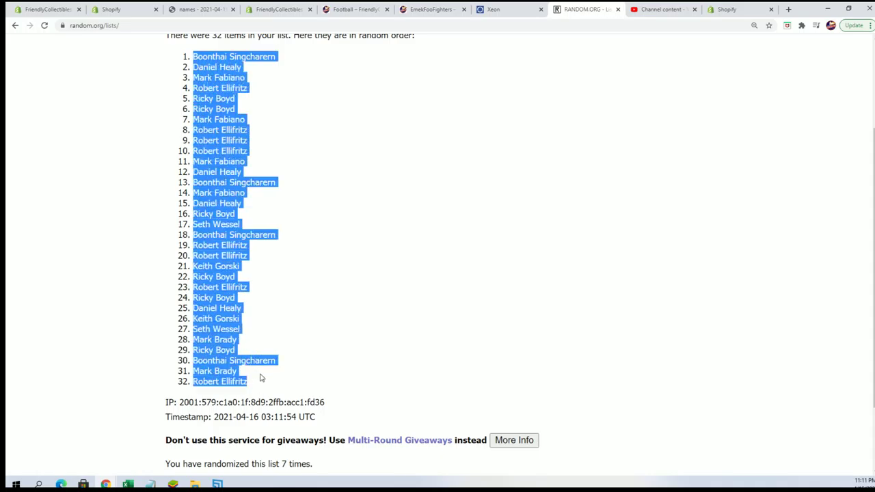
{"action": "right_click", "coordinate": [209, 185]}
{"action": "left_click", "coordinate": [229, 194]}
{"action": "key", "text": "alt+Tab"}
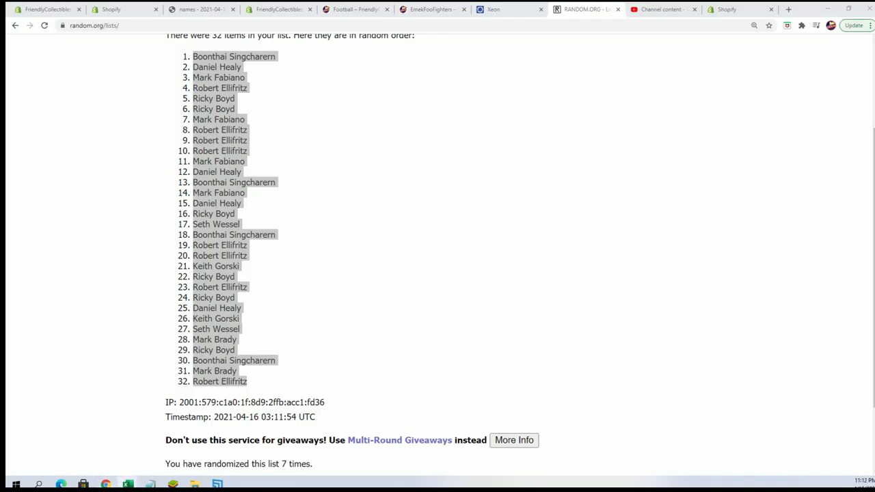
{"action": "key", "text": "alt+Tab"}
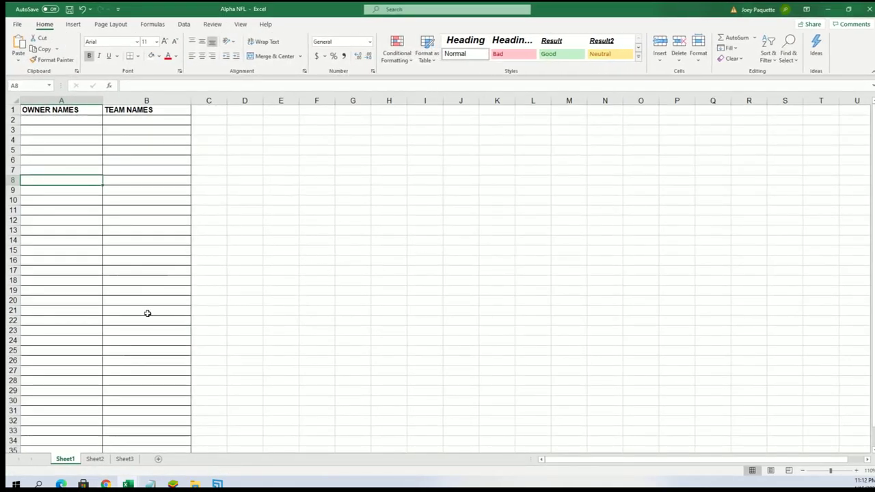
Paste the shuffled owner names into A2:A33, then minimize Excel back to RANDOM.ORG
{"action": "left_click", "coordinate": [60, 119]}
{"action": "key", "text": "ctrl+v"}
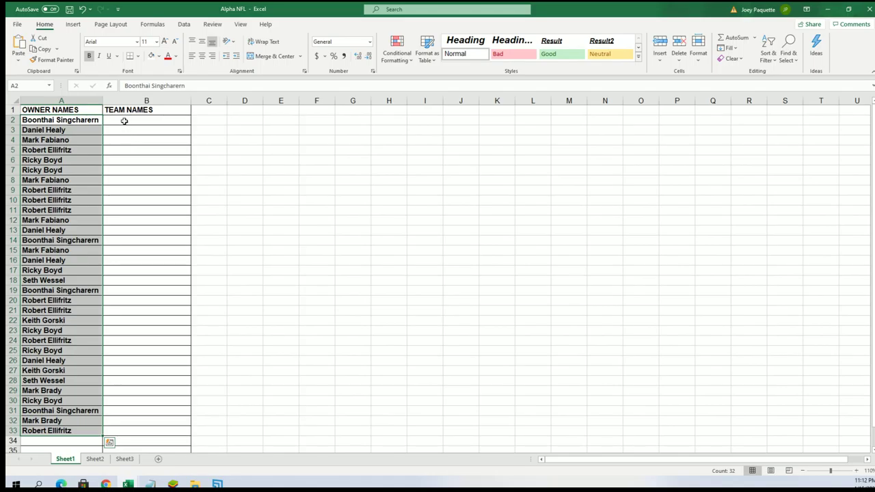
{"action": "left_click", "coordinate": [124, 121]}
{"action": "left_click", "coordinate": [825, 10]}
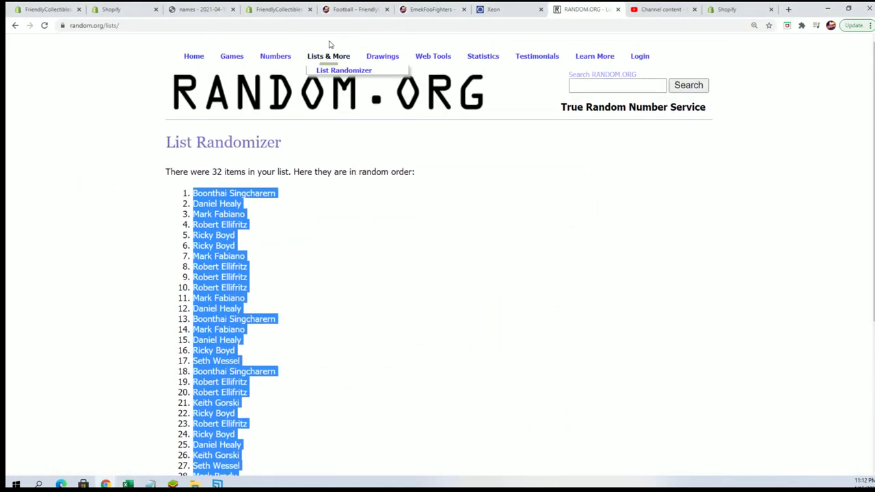
Reopen a blank List Randomizer form and copy the 32 NFL team names from the notes
{"action": "mouse_move", "coordinate": [328, 56]}
{"action": "left_click", "coordinate": [344, 71]}
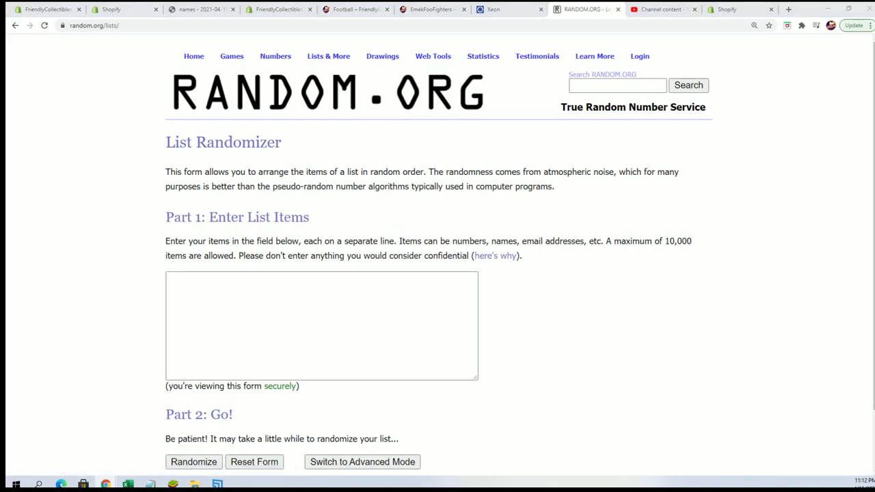
{"action": "key", "text": "alt+Tab"}
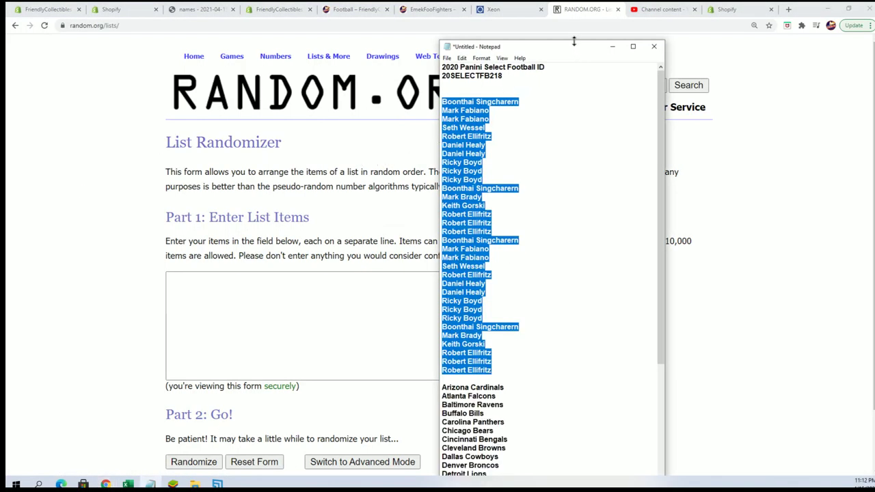
{"action": "left_click_drag", "start_coordinate": [574, 41], "coordinate": [574, 3]}
{"action": "scroll", "coordinate": [579, 439], "scroll_direction": "down", "scroll_amount": 6}
{"action": "mouse_move", "coordinate": [533, 472]}
{"action": "left_mouse_down"}
{"action": "mouse_move", "coordinate": [479, 391]}
{"action": "mouse_move", "coordinate": [464, 202]}
{"action": "mouse_move", "coordinate": [442, 203]}
{"action": "left_mouse_up"}
{"action": "right_click", "coordinate": [509, 234]}
{"action": "left_click", "coordinate": [492, 253]}
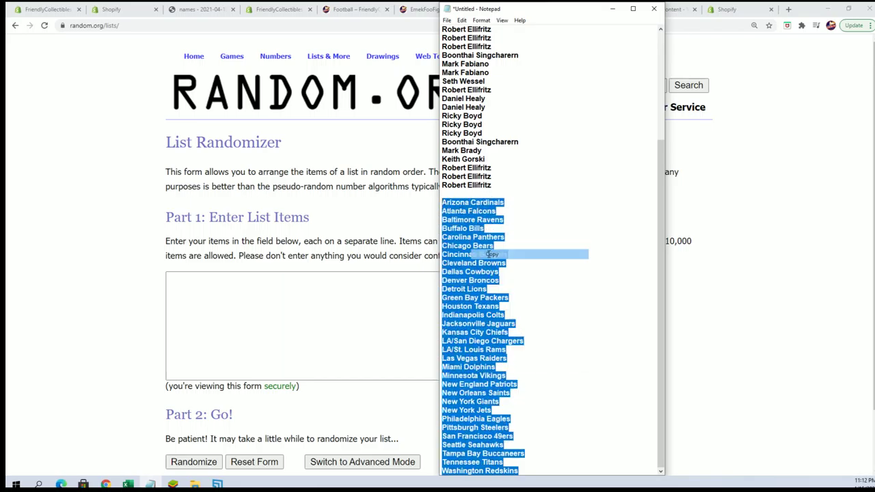
Paste the team names into the list field and shuffle them seven times
{"action": "right_click", "coordinate": [254, 293]}
{"action": "left_click", "coordinate": [280, 369]}
{"action": "scroll", "coordinate": [566, 404], "scroll_direction": "down", "scroll_amount": 1}
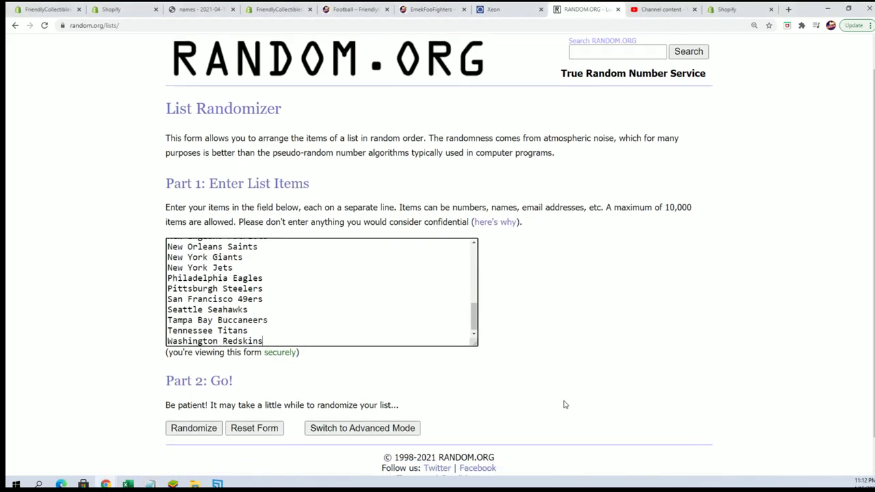
{"action": "left_click", "coordinate": [194, 392]}
{"action": "scroll", "coordinate": [132, 434], "scroll_direction": "down", "scroll_amount": 5}
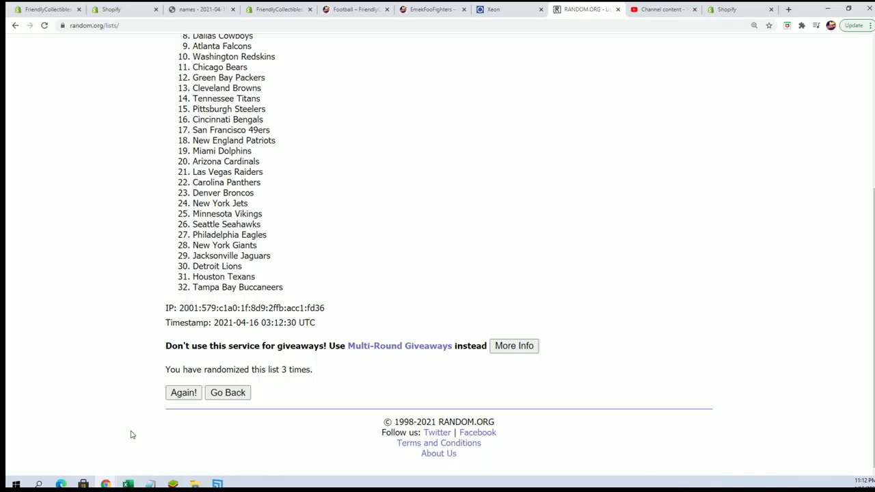
{"action": "left_click", "coordinate": [173, 393]}
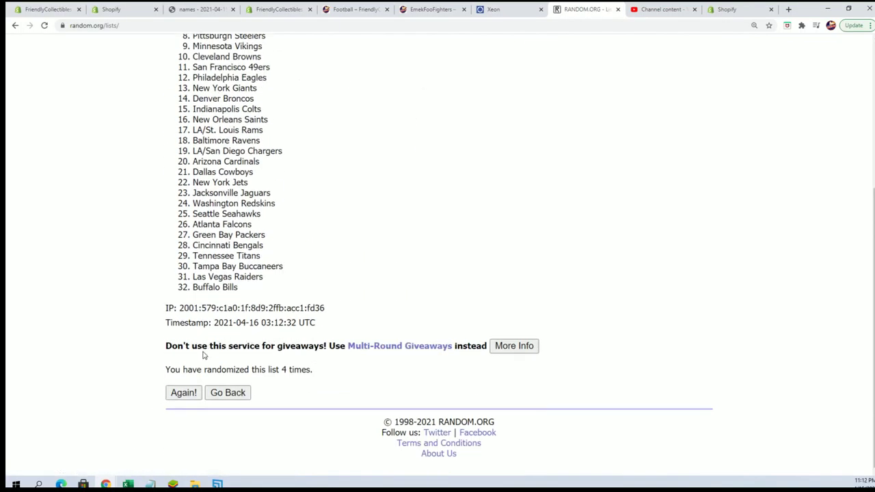
{"action": "left_click", "coordinate": [173, 393]}
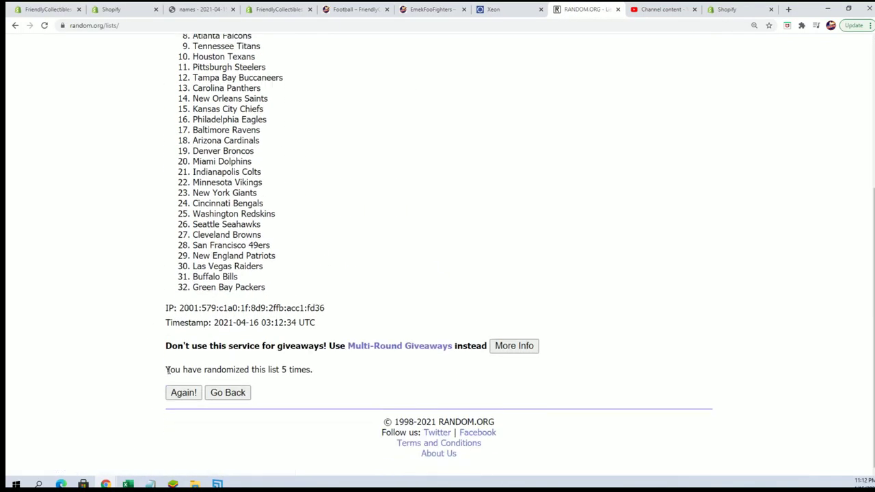
{"action": "left_click", "coordinate": [182, 393]}
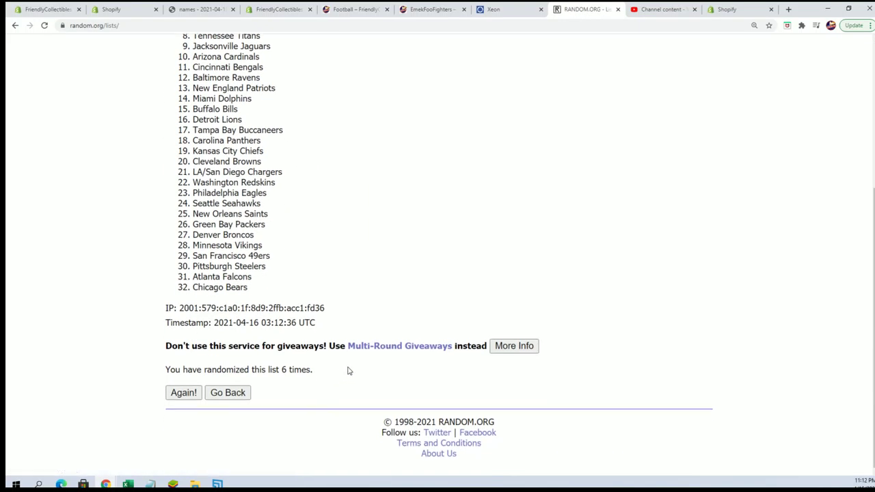
{"action": "left_click", "coordinate": [185, 394]}
Copy all 32 shuffled team names, starting with Buffalo Bills, and return to Excel
{"action": "scroll", "coordinate": [210, 82], "scroll_direction": "down", "scroll_amount": 2}
{"action": "mouse_move", "coordinate": [192, 57]}
{"action": "left_mouse_down"}
{"action": "mouse_move", "coordinate": [254, 371]}
{"action": "mouse_move", "coordinate": [267, 386]}
{"action": "left_mouse_up"}
{"action": "right_click", "coordinate": [244, 362]}
{"action": "left_click", "coordinate": [253, 370]}
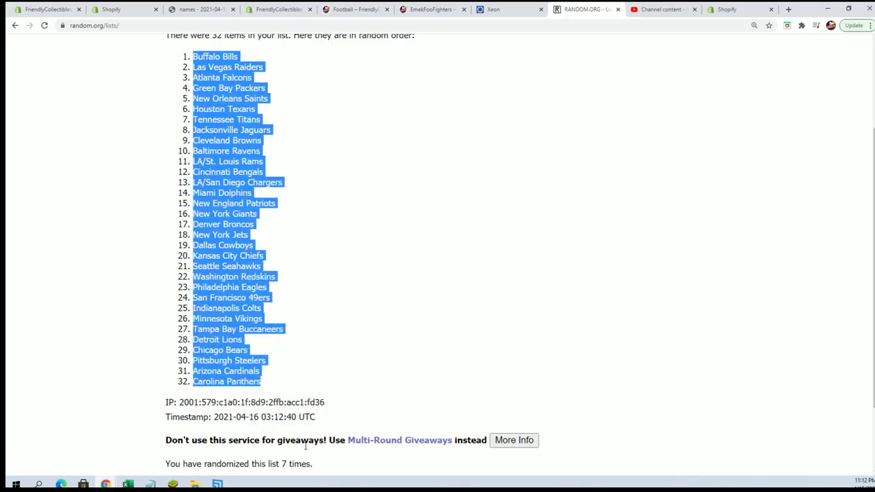
{"action": "scroll", "coordinate": [305, 446], "scroll_direction": "up", "scroll_amount": 2}
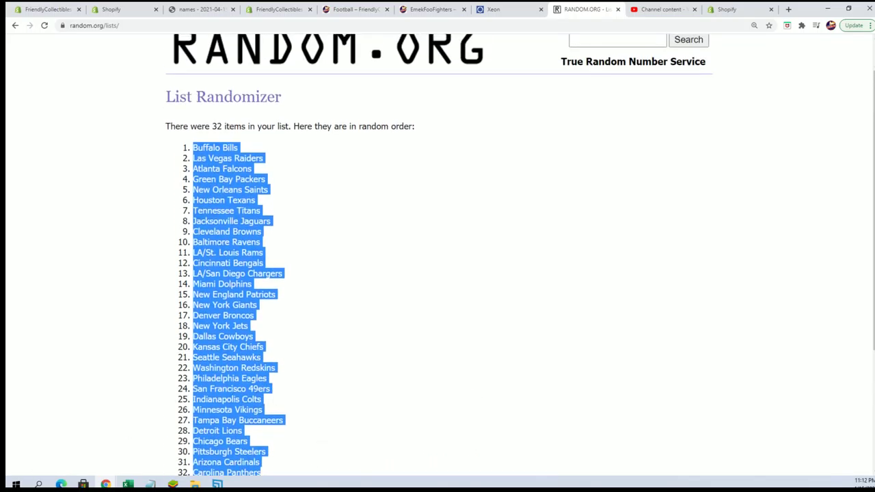
{"action": "key", "text": "alt+Tab"}
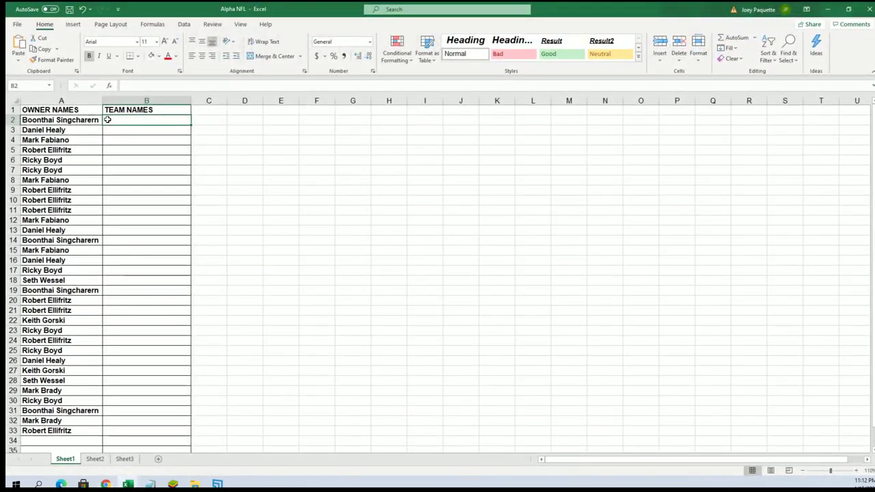
Paste Special the team names into B2 as Text, then spot-check B24 and B14
{"action": "right_click", "coordinate": [108, 118]}
{"action": "left_click", "coordinate": [135, 182]}
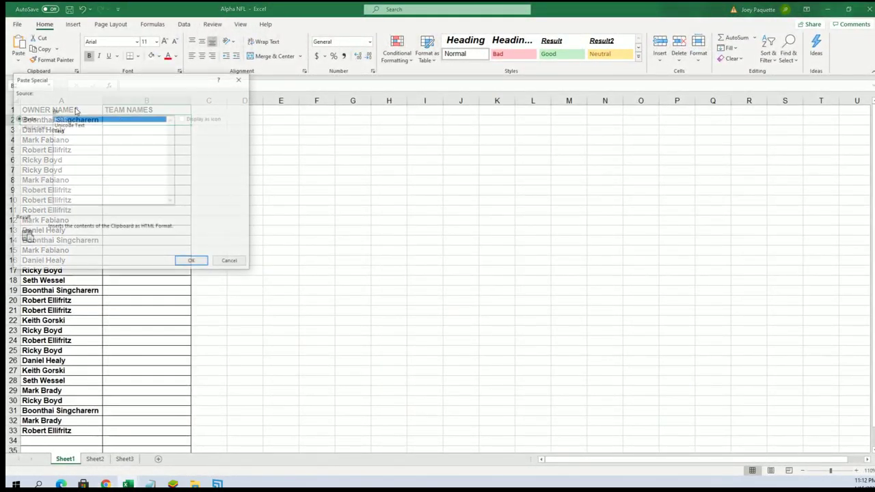
{"action": "left_click", "coordinate": [81, 132]}
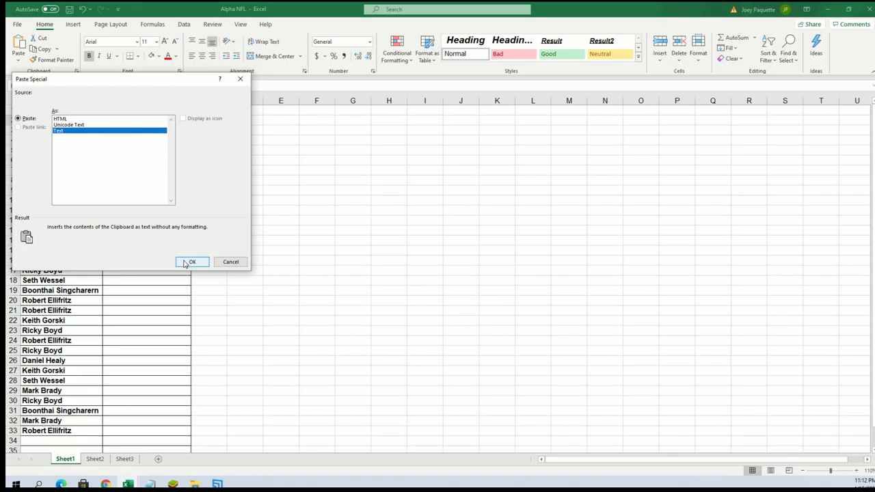
{"action": "left_click", "coordinate": [190, 263]}
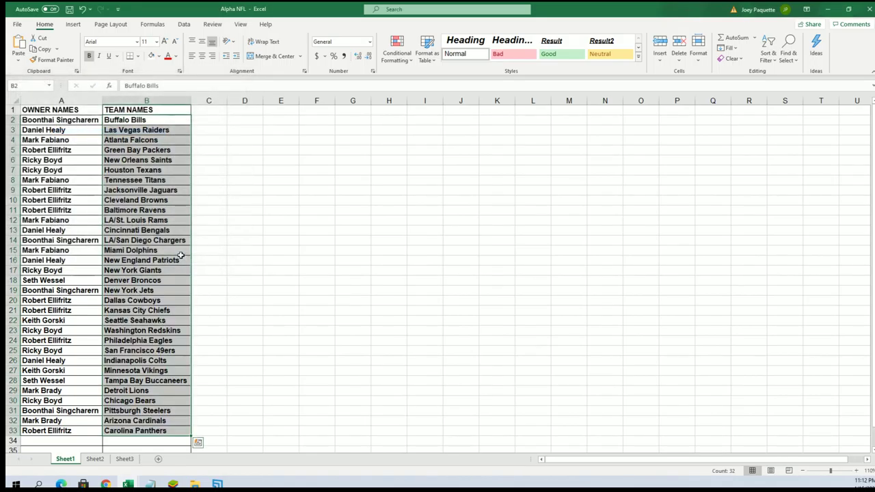
{"action": "left_click", "coordinate": [152, 340]}
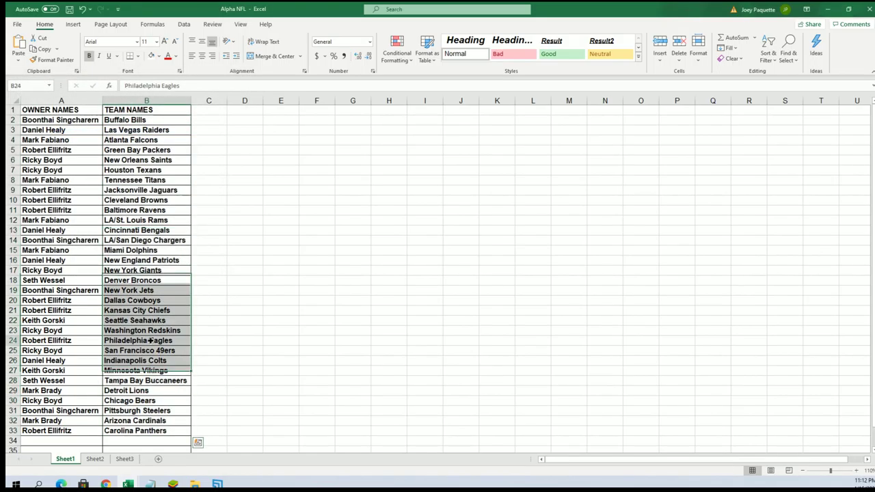
{"action": "left_click", "coordinate": [128, 249]}
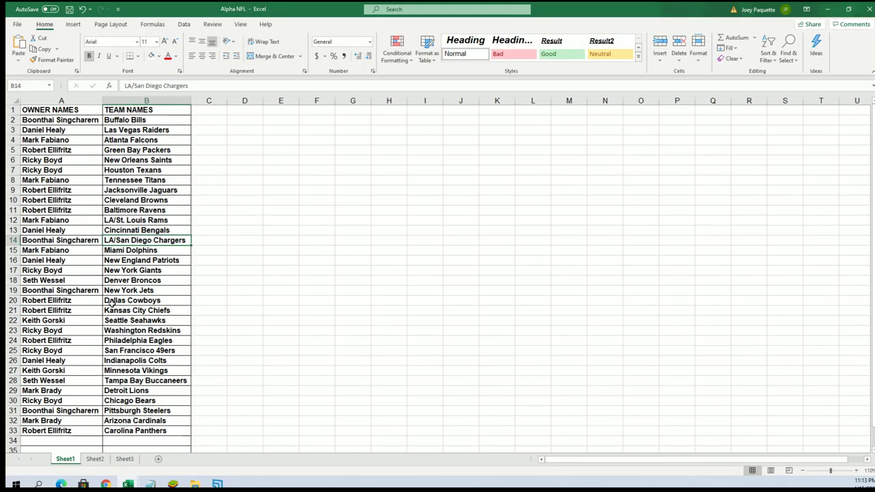
{"action": "left_click", "coordinate": [90, 229]}
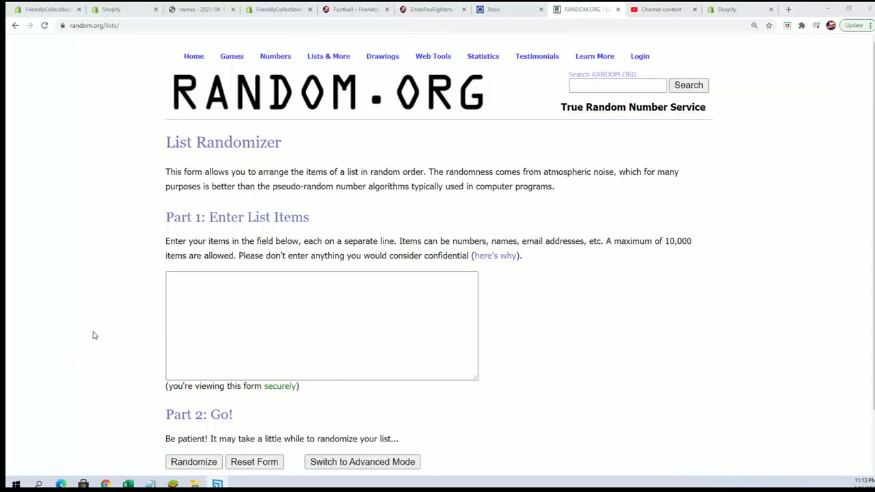
Enter pack numbers 1, 2, 3 and shuffle them seven times, ending in order 1, 3, 2
{"action": "left_click", "coordinate": [201, 287]}
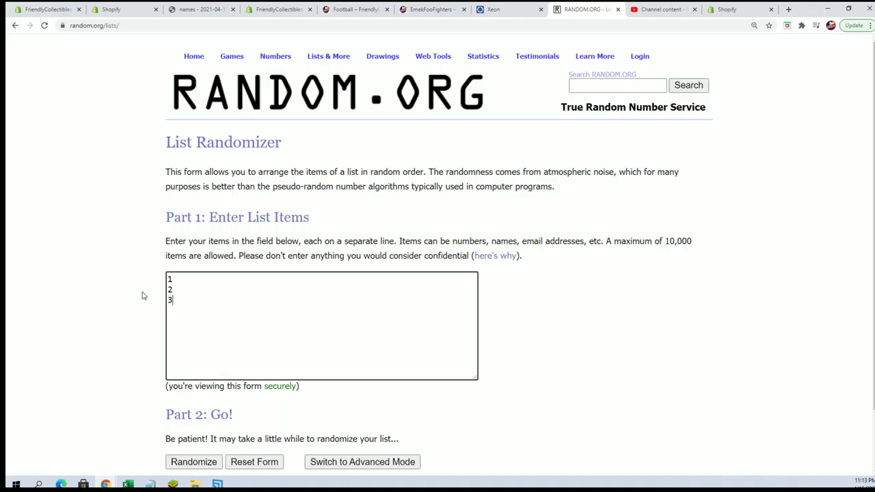
{"action": "scroll", "coordinate": [143, 296], "scroll_direction": "down", "scroll_amount": 1}
{"action": "left_click", "coordinate": [187, 391]}
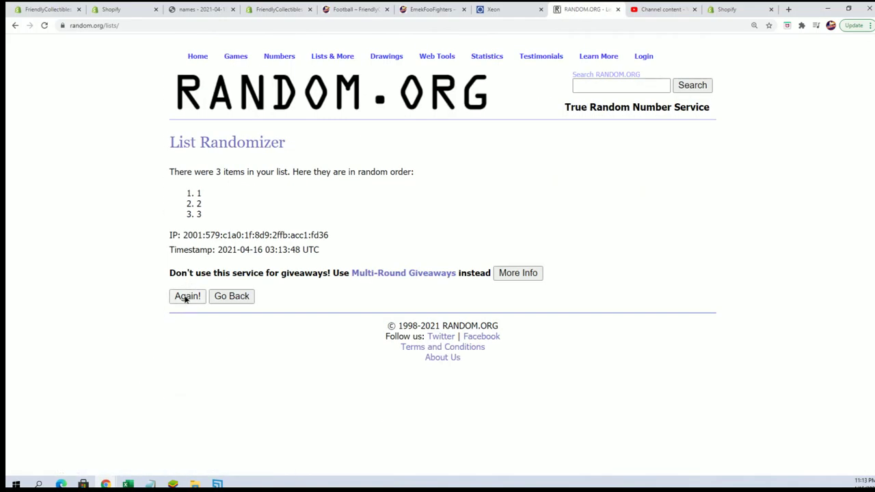
{"action": "left_click", "coordinate": [186, 298]}
{"action": "left_click", "coordinate": [187, 320]}
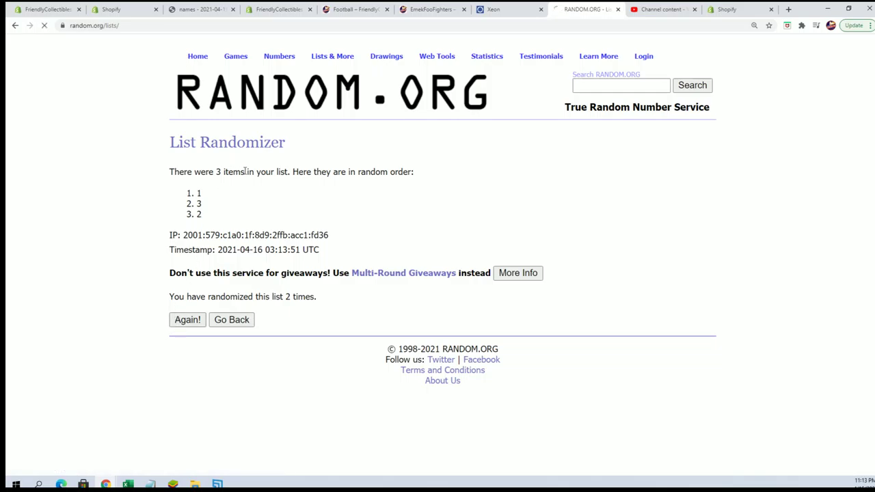
{"action": "left_click", "coordinate": [188, 322]}
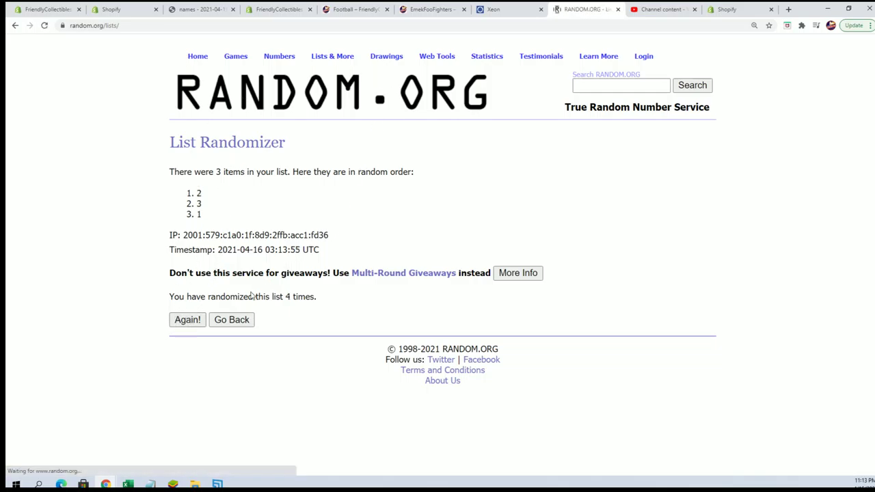
{"action": "left_click", "coordinate": [185, 322]}
{"action": "left_click", "coordinate": [184, 326]}
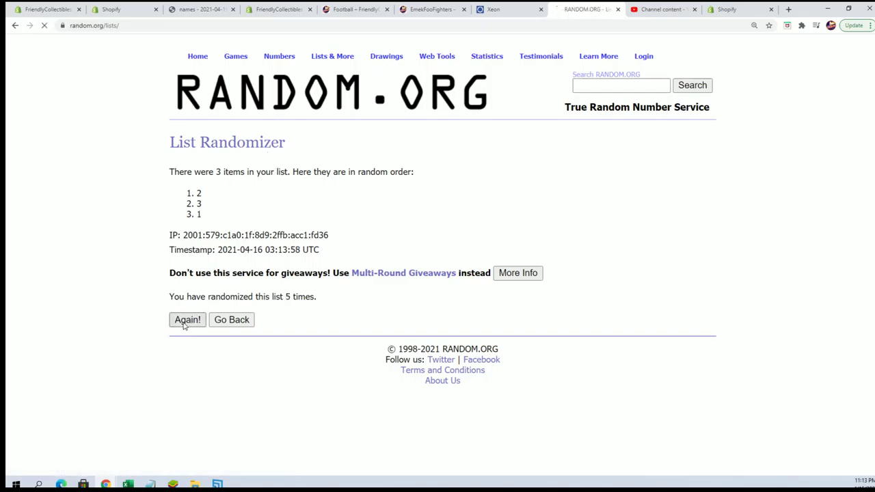
{"action": "left_click", "coordinate": [195, 319]}
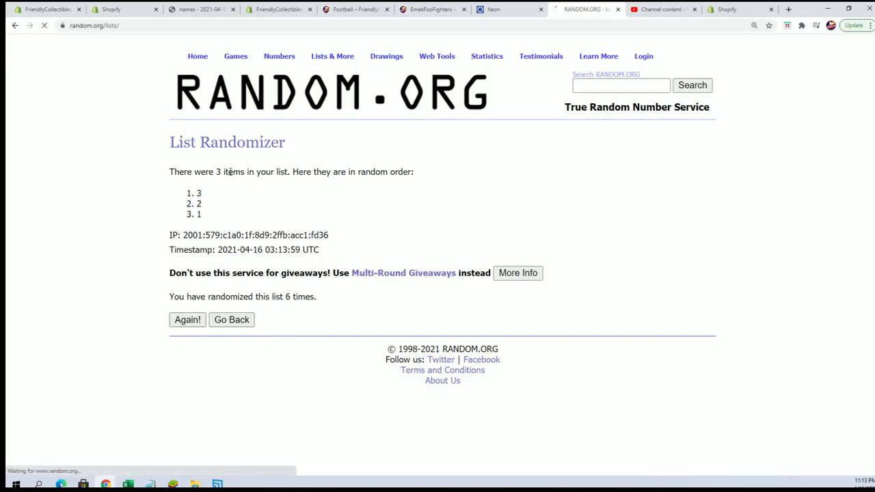
{"action": "double_click", "coordinate": [219, 196]}
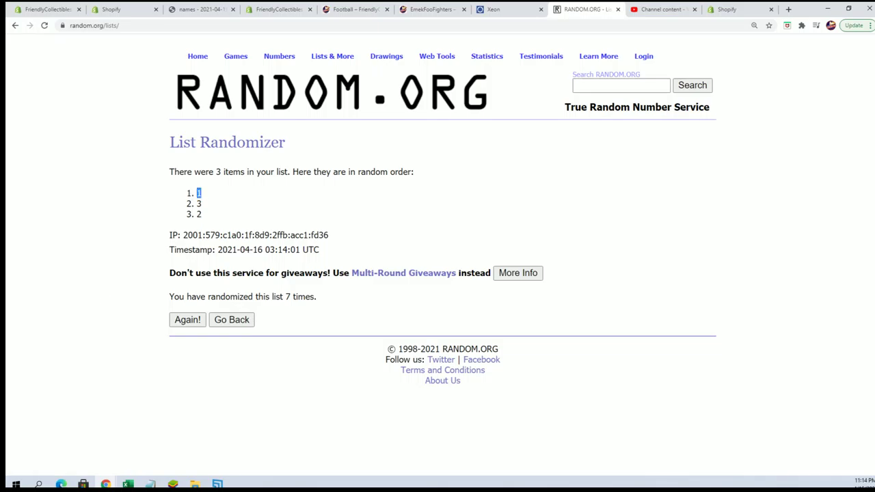
{"action": "key", "text": "alt+Tab"}
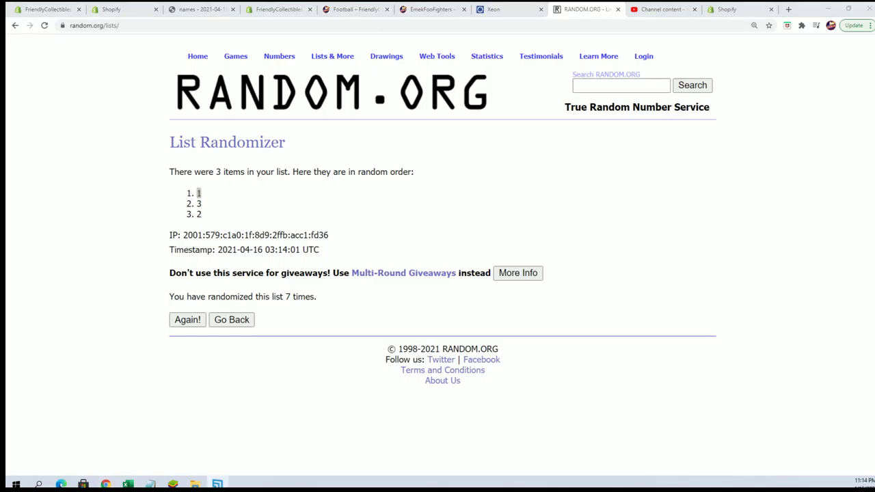